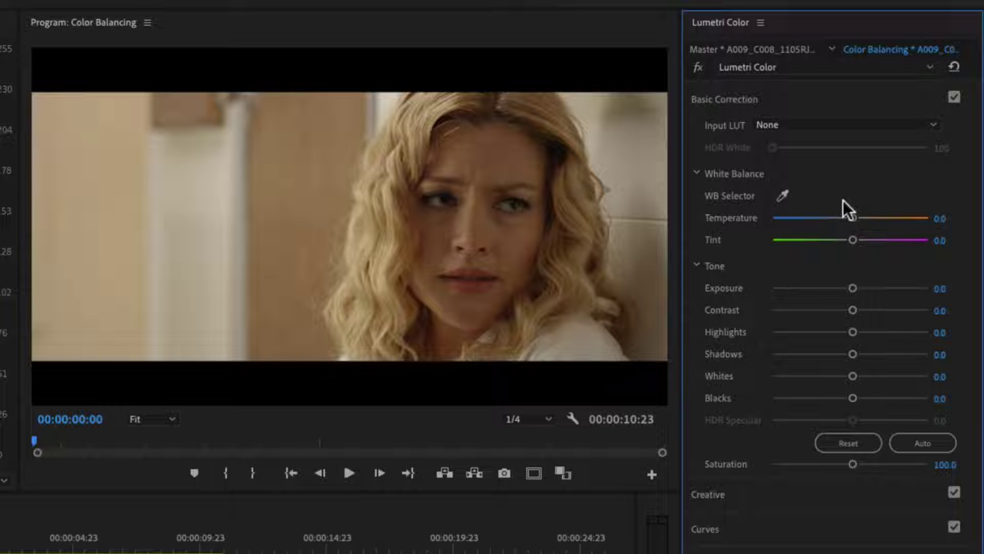
Set the first clip's white balance by sampling the woman's white shirt with the WB Selector
{"action": "left_click", "coordinate": [782, 196]}
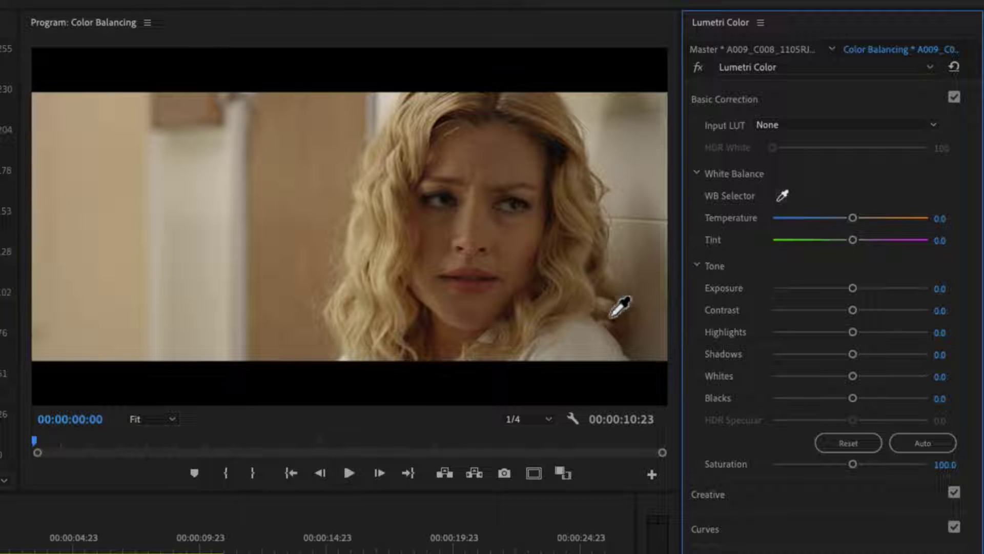
{"action": "left_click", "coordinate": [556, 344]}
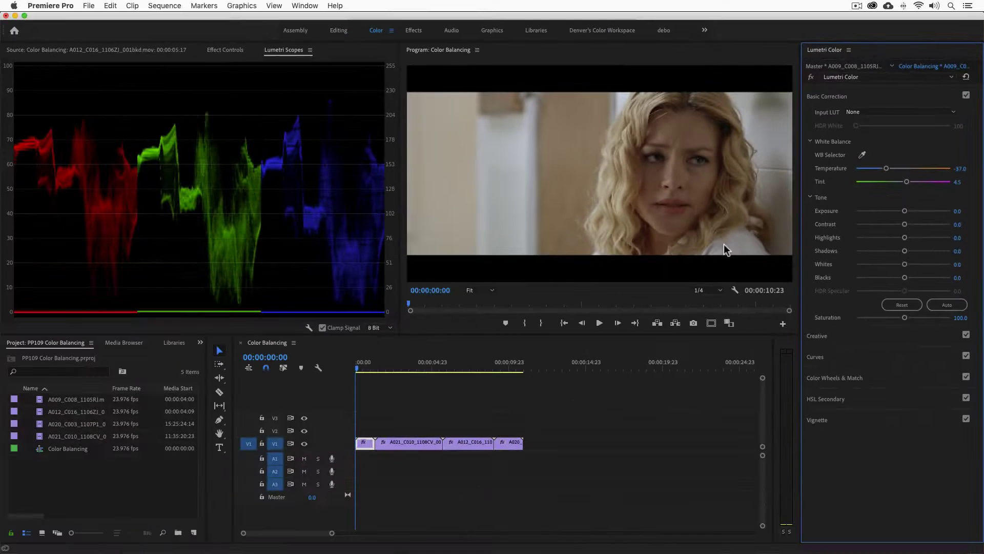
Go to the A021_C010 clip and set its Temperature to -100 and its Tint to about 38
{"action": "key", "text": "Down"}
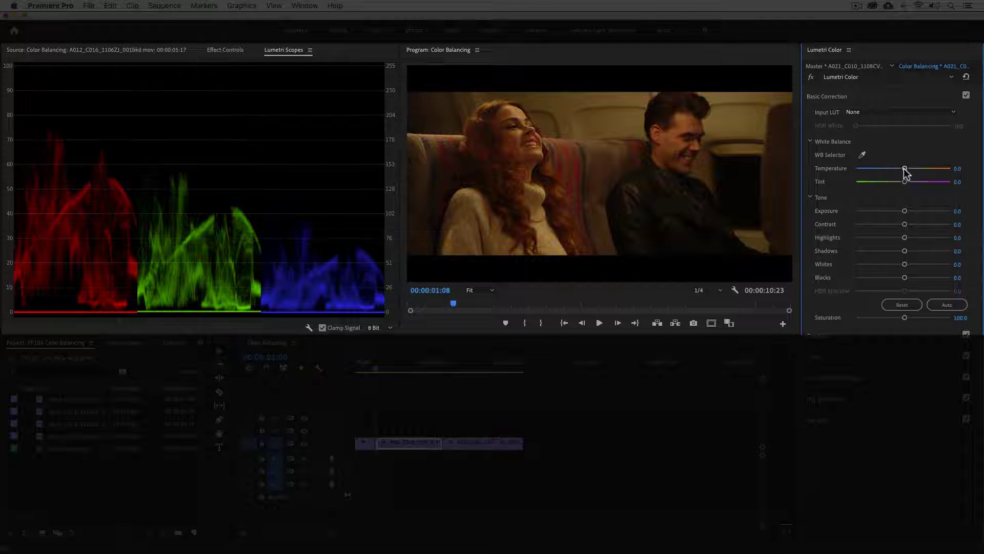
{"action": "mouse_move", "coordinate": [905, 169]}
{"action": "left_mouse_down"}
{"action": "mouse_move", "coordinate": [918, 170]}
{"action": "mouse_move", "coordinate": [886, 170]}
{"action": "mouse_move", "coordinate": [904, 170]}
{"action": "left_mouse_up"}
{"action": "double_click", "coordinate": [905, 169]}
{"action": "left_click_drag", "start_coordinate": [905, 169], "coordinate": [851, 171]}
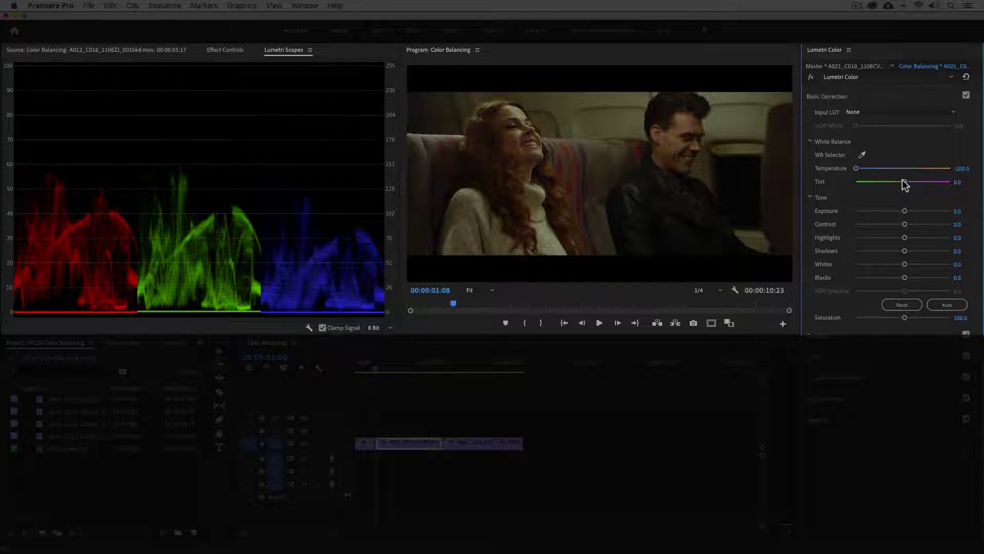
{"action": "left_click_drag", "start_coordinate": [903, 182], "coordinate": [922, 183]}
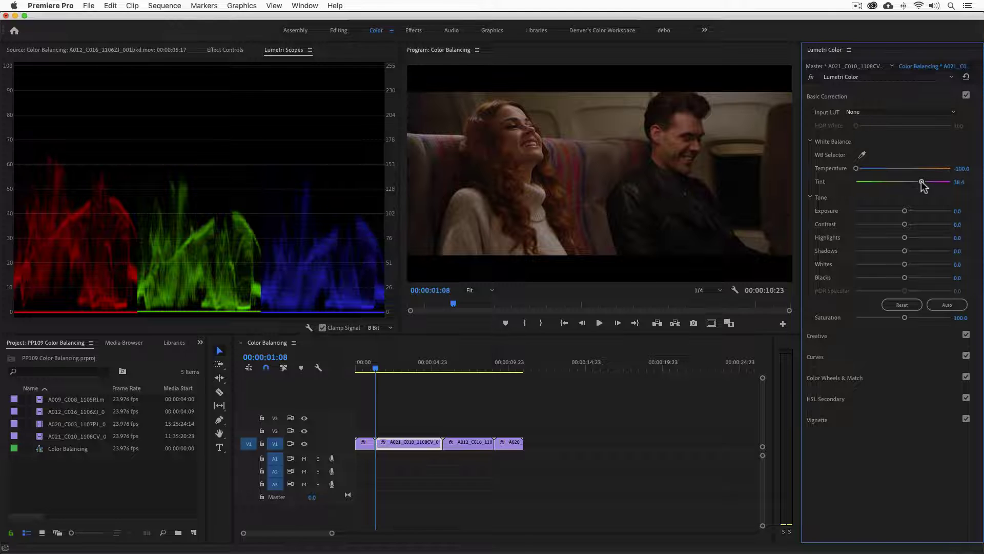
Go to the A012_C016 clip and open its Color Wheels & Match controls
{"action": "key", "text": "Down"}
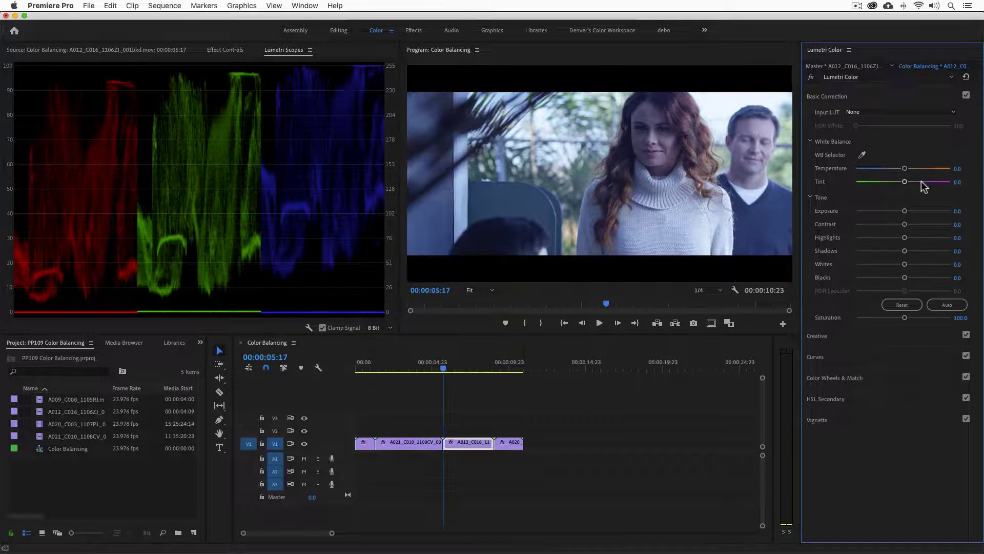
{"action": "left_click", "coordinate": [861, 378]}
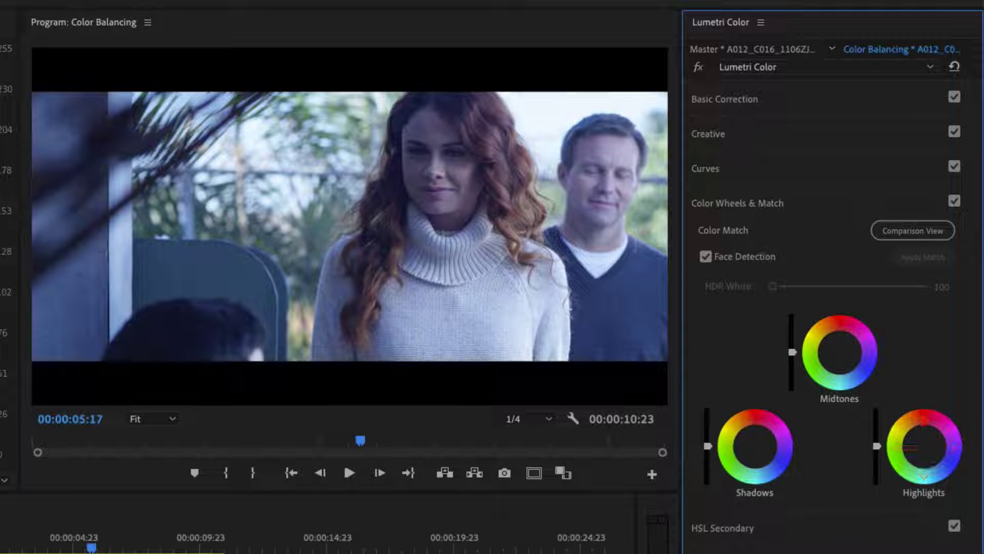
{"action": "left_click_drag", "start_coordinate": [926, 445], "coordinate": [924, 446]}
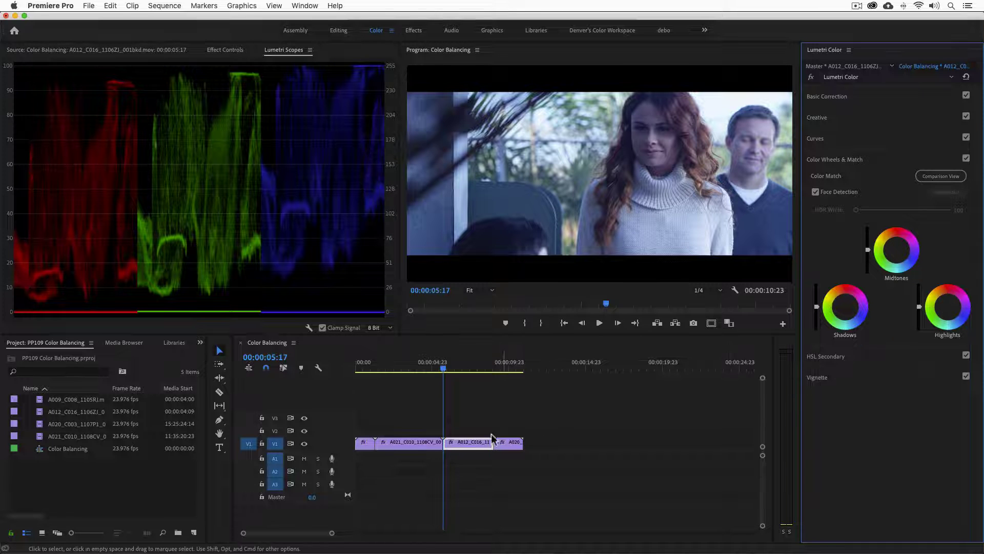
Draw a small triangular opacity mask over the man's white T-shirt in the A012_C016 clip
{"action": "double_click", "coordinate": [469, 442]}
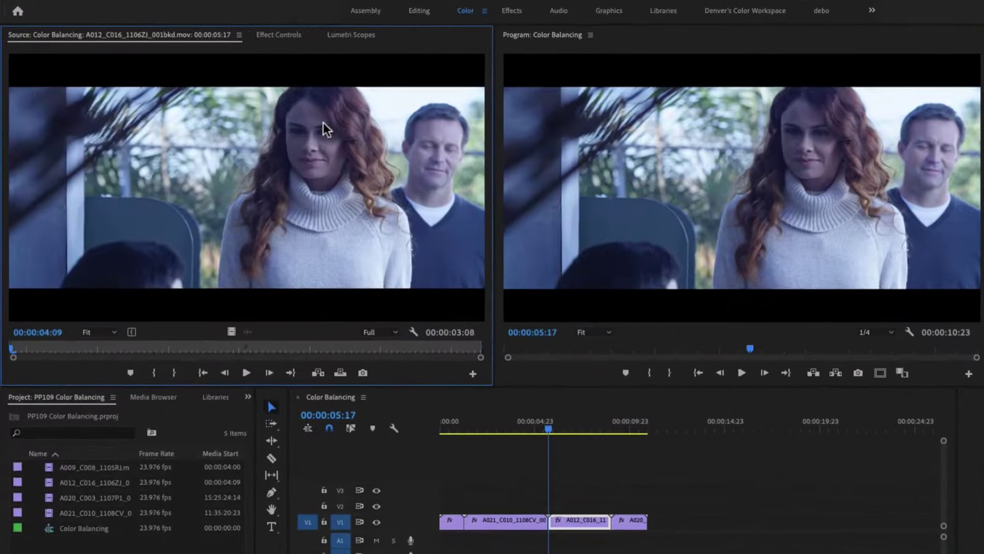
{"action": "left_click", "coordinate": [279, 35]}
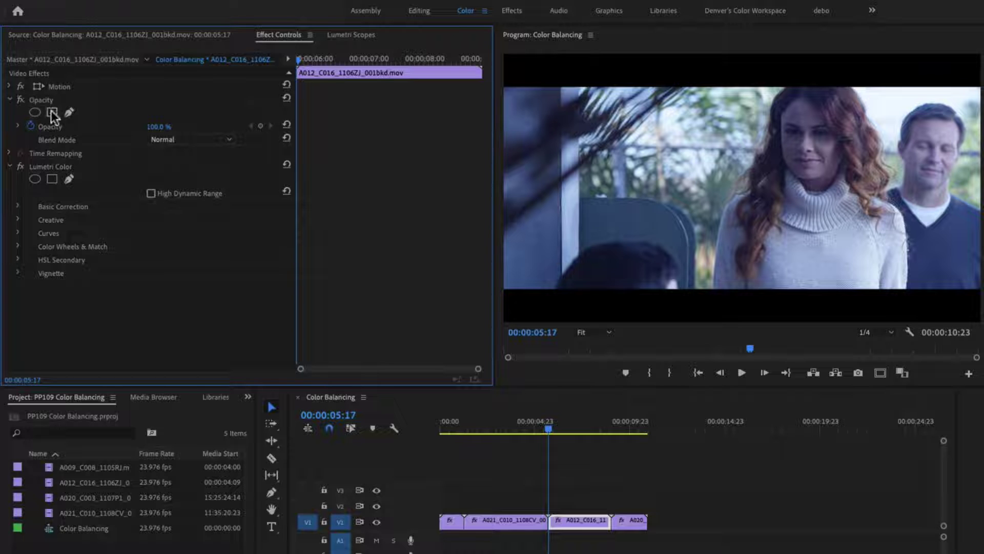
{"action": "left_click", "coordinate": [68, 112]}
{"action": "left_click", "coordinate": [907, 204]}
{"action": "left_click", "coordinate": [929, 227]}
{"action": "left_click", "coordinate": [945, 208]}
{"action": "left_click", "coordinate": [907, 204]}
Add a second, four-sided opacity mask over the dark hair of the foreground figure
{"action": "left_click", "coordinate": [68, 112]}
{"action": "left_click", "coordinate": [583, 259]}
{"action": "left_click", "coordinate": [584, 284]}
{"action": "left_click", "coordinate": [628, 285]}
{"action": "left_click", "coordinate": [630, 249]}
{"action": "left_click", "coordinate": [584, 261]}
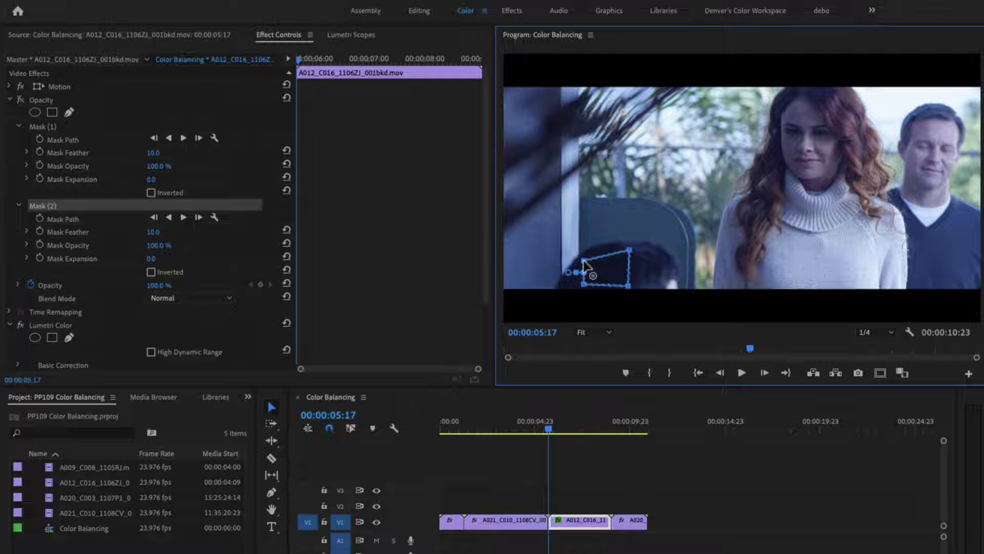
Isolate the masked samples and, guided by the scopes, shift the Highlights and Shadows color wheels toward orange
{"action": "left_click", "coordinate": [21, 101]}
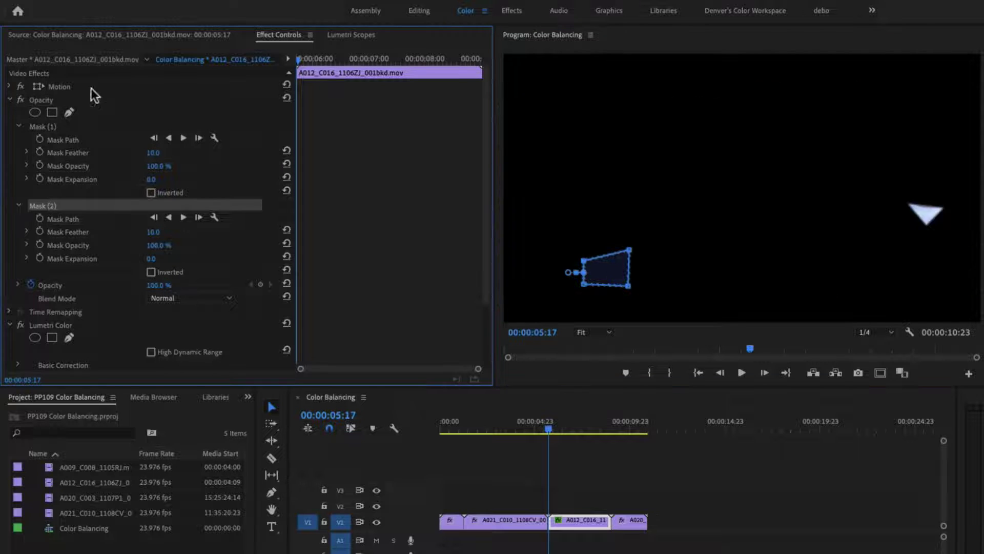
{"action": "left_click", "coordinate": [353, 35]}
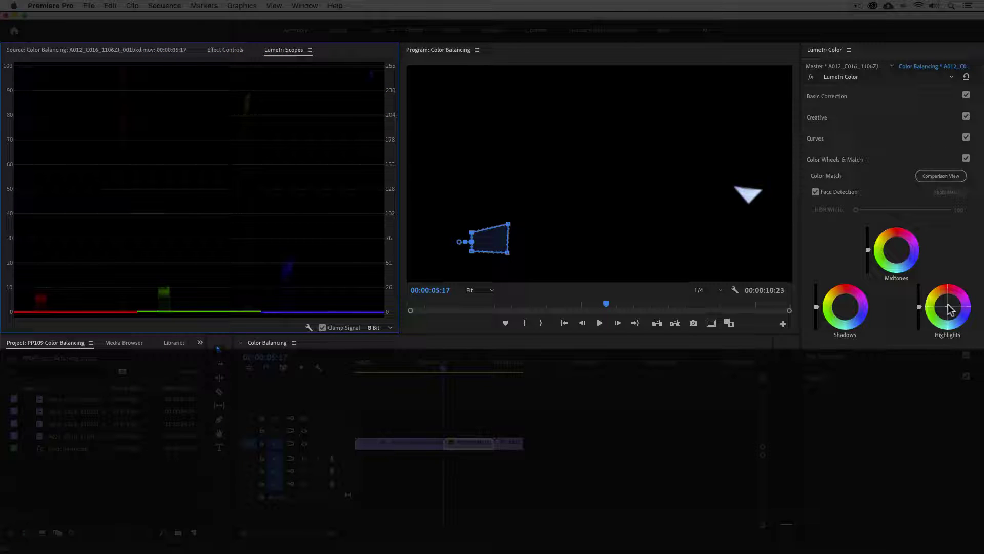
{"action": "left_click_drag", "start_coordinate": [948, 305], "coordinate": [942, 297]}
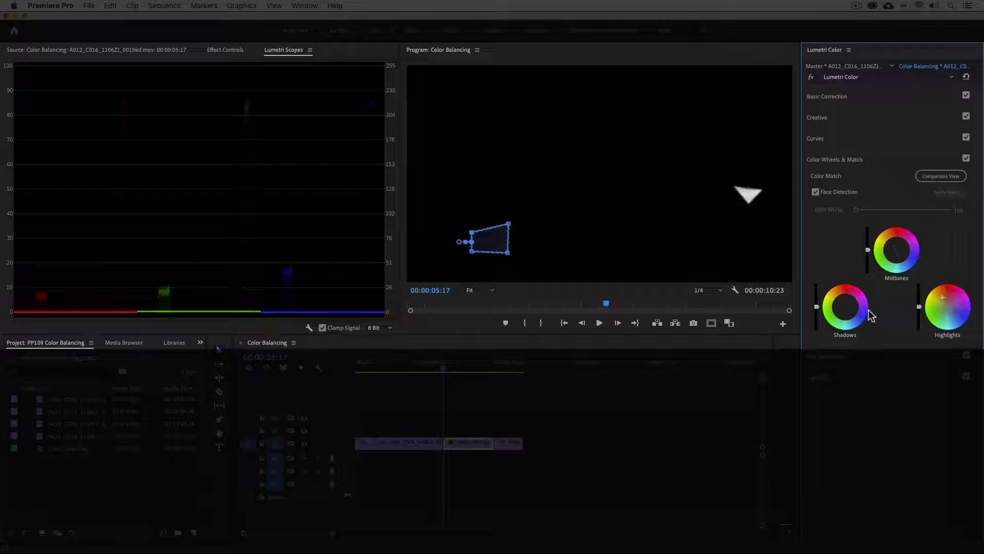
{"action": "left_click_drag", "start_coordinate": [845, 307], "coordinate": [840, 302]}
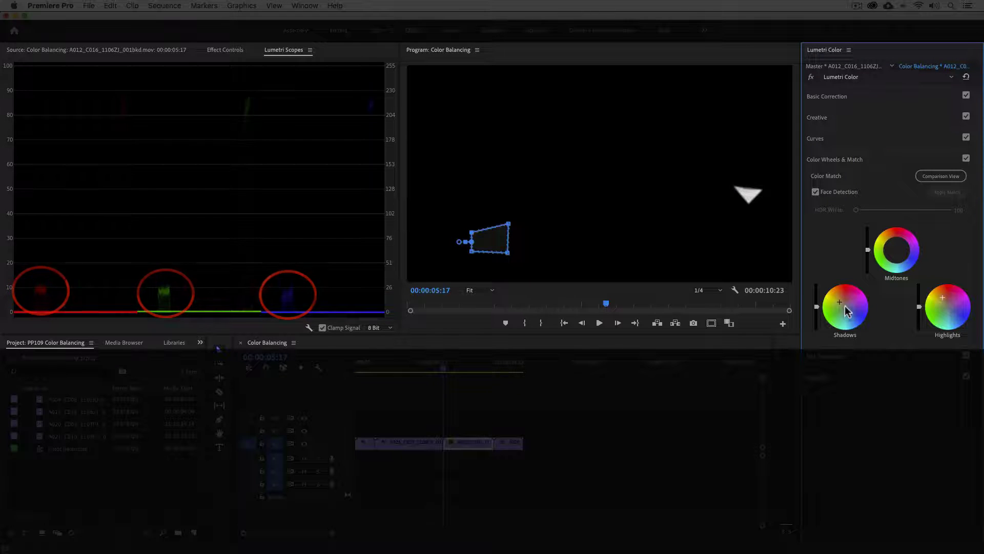
Bypass the opacity masks to show the full frame and nudge the Midtones color wheel slightly toward red
{"action": "left_click", "coordinate": [231, 51]}
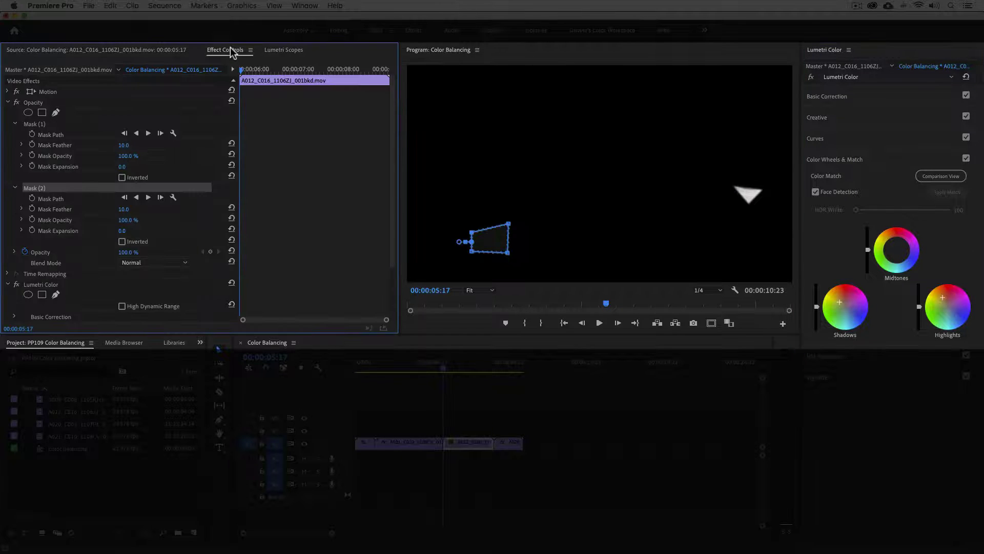
{"action": "left_click", "coordinate": [16, 102]}
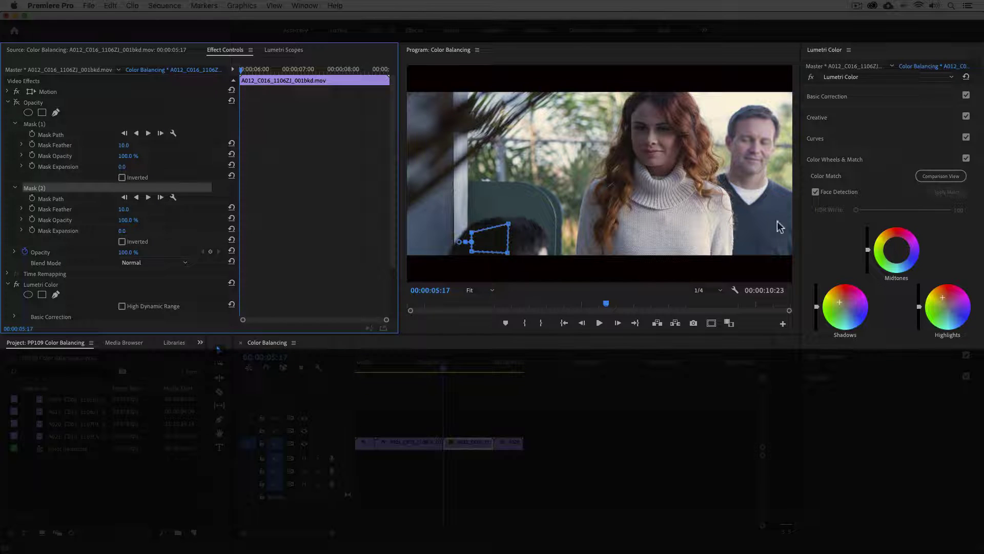
{"action": "left_click", "coordinate": [896, 248]}
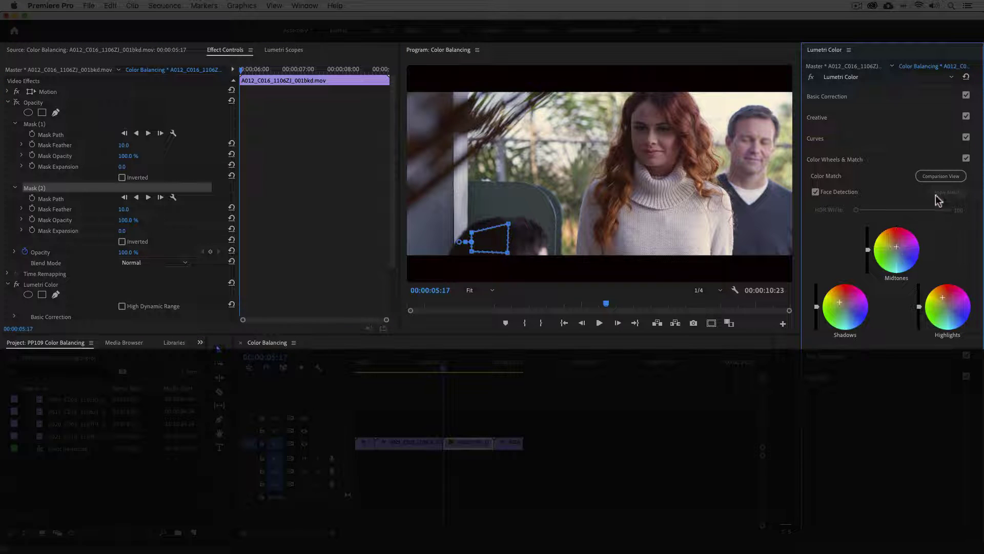
Turn off the Color Wheels & Match correction, open Curves, and isolate the masked samples again with the scopes showing
{"action": "left_click", "coordinate": [967, 158]}
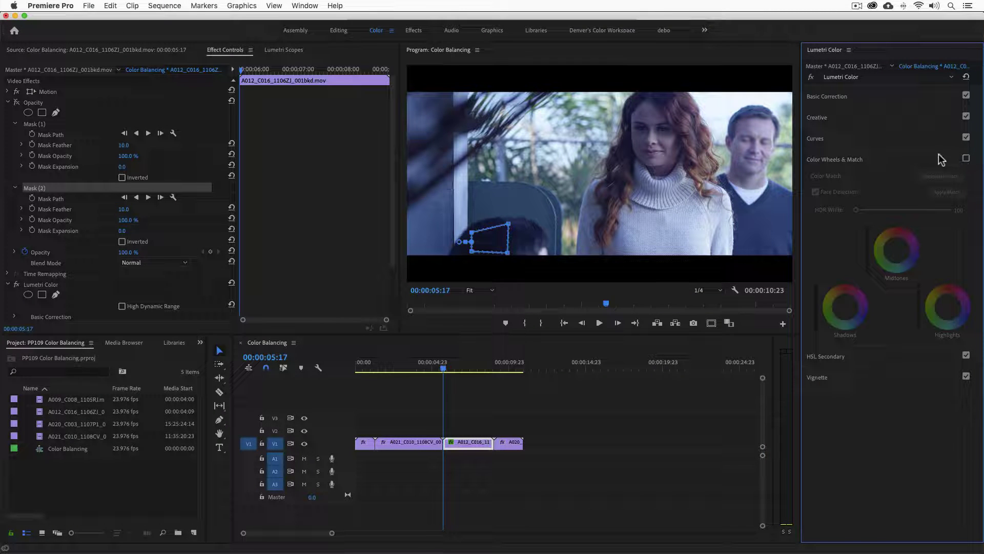
{"action": "left_click", "coordinate": [823, 139]}
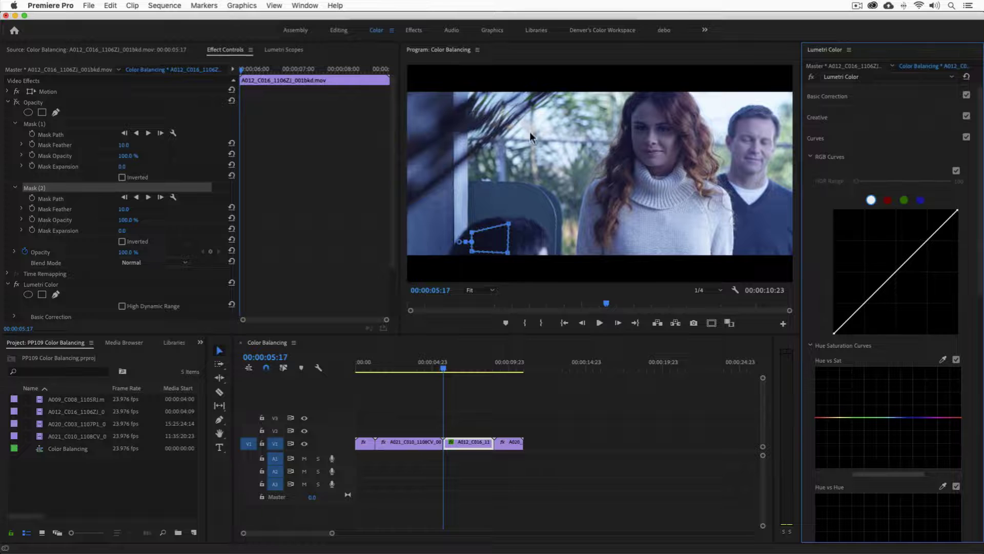
{"action": "left_click", "coordinate": [16, 102]}
{"action": "left_click", "coordinate": [284, 50]}
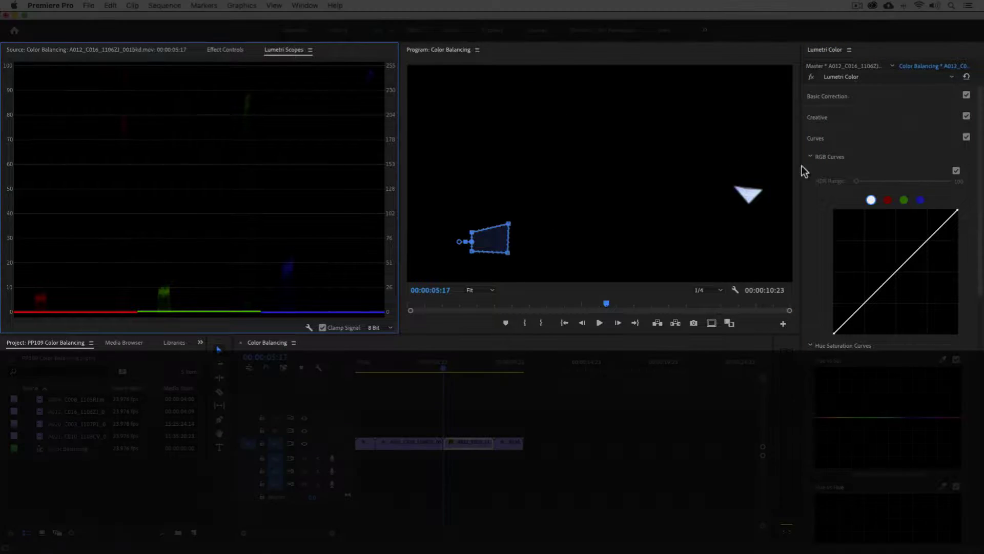
In RGB Curves, lower the blue channel's white point slightly and move the red channel's white point inward along the upper edge
{"action": "left_click", "coordinate": [920, 201]}
{"action": "left_click_drag", "start_coordinate": [957, 210], "coordinate": [959, 221]}
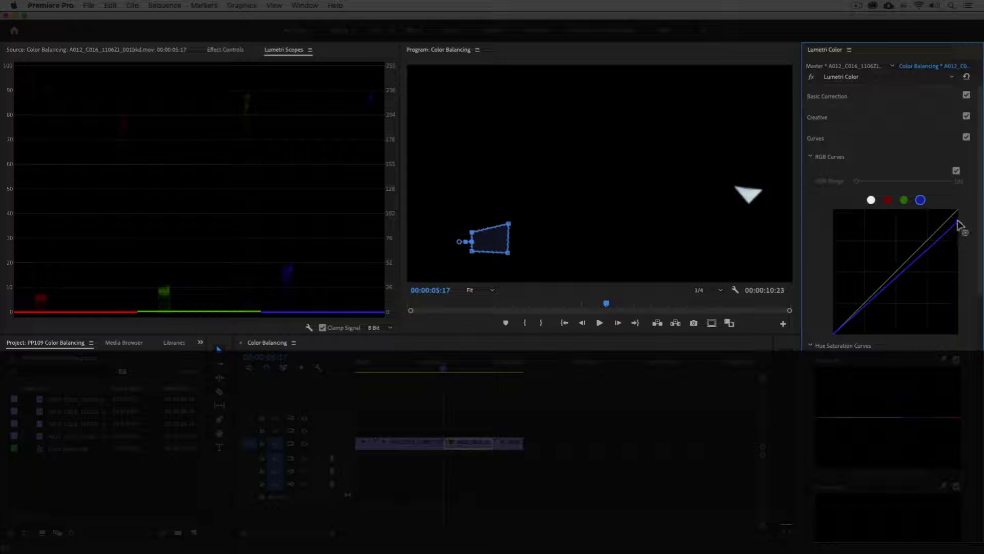
{"action": "left_click", "coordinate": [887, 200]}
{"action": "left_click_drag", "start_coordinate": [957, 211], "coordinate": [944, 209]}
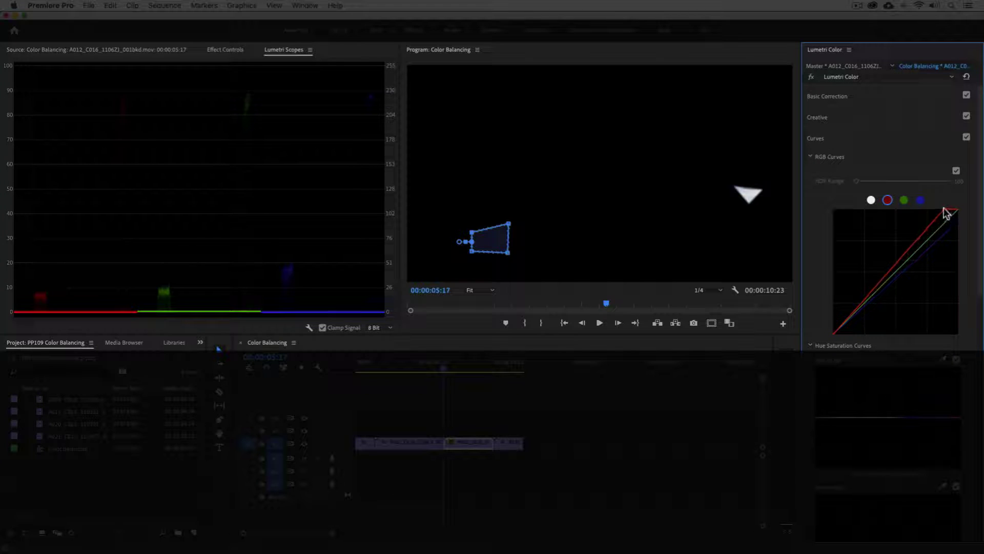
Move the blue curve's black point inward along the lower edge and lift the red curve's black point slightly
{"action": "left_click", "coordinate": [920, 200]}
{"action": "left_click_drag", "start_coordinate": [834, 334], "coordinate": [848, 335]}
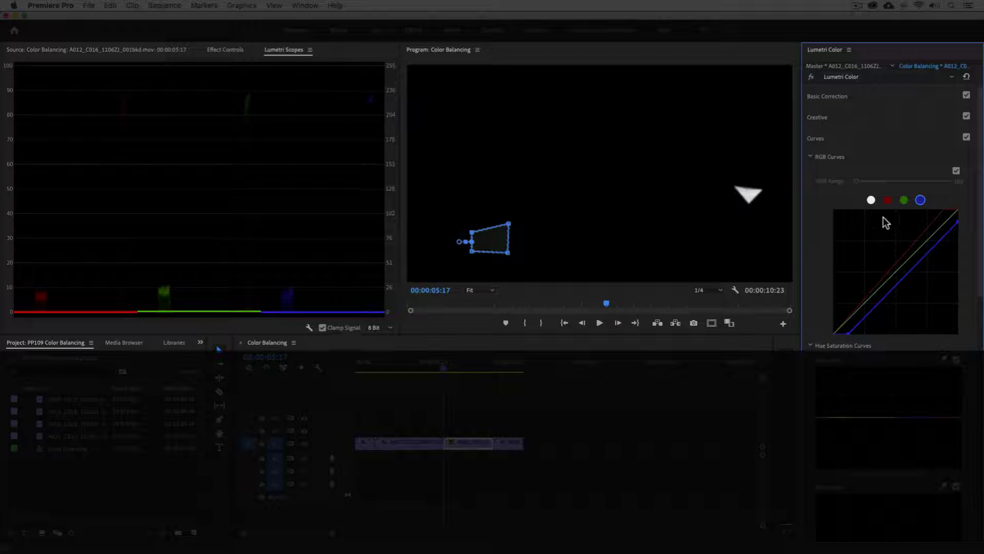
{"action": "left_click", "coordinate": [888, 200]}
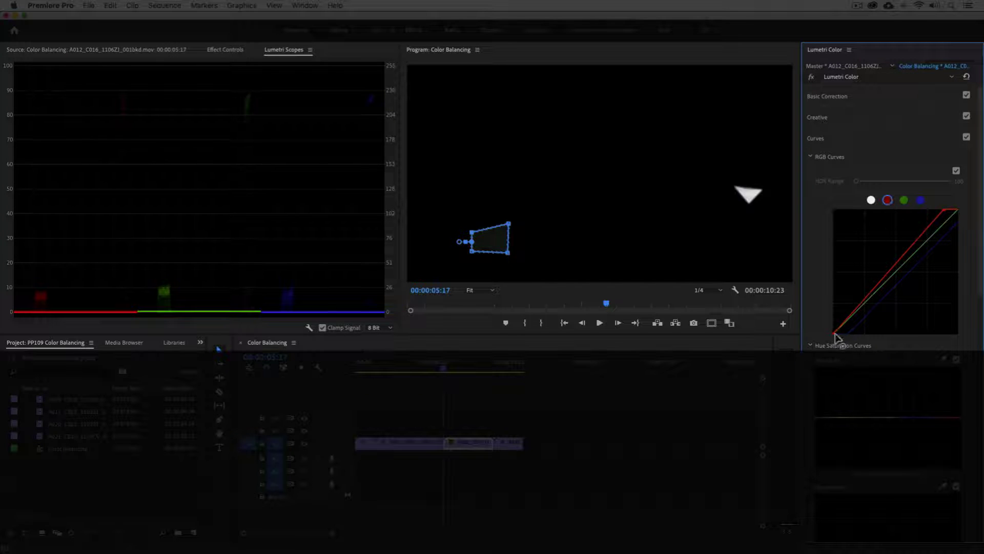
{"action": "left_click_drag", "start_coordinate": [834, 334], "coordinate": [833, 332]}
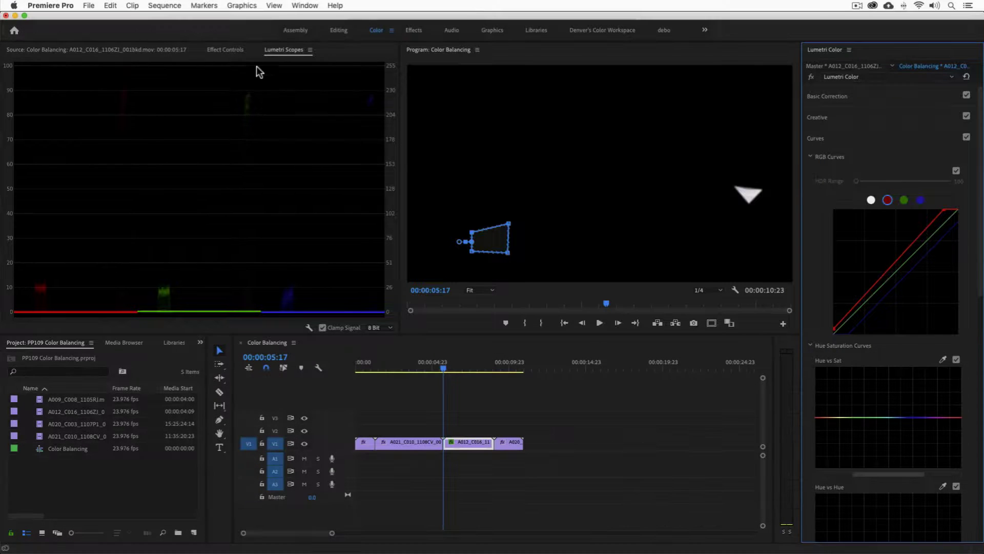
Bypass the opacity masks to show the full frame and pull the blue curve's midtones down slightly
{"action": "left_click", "coordinate": [226, 50]}
{"action": "left_click", "coordinate": [17, 103]}
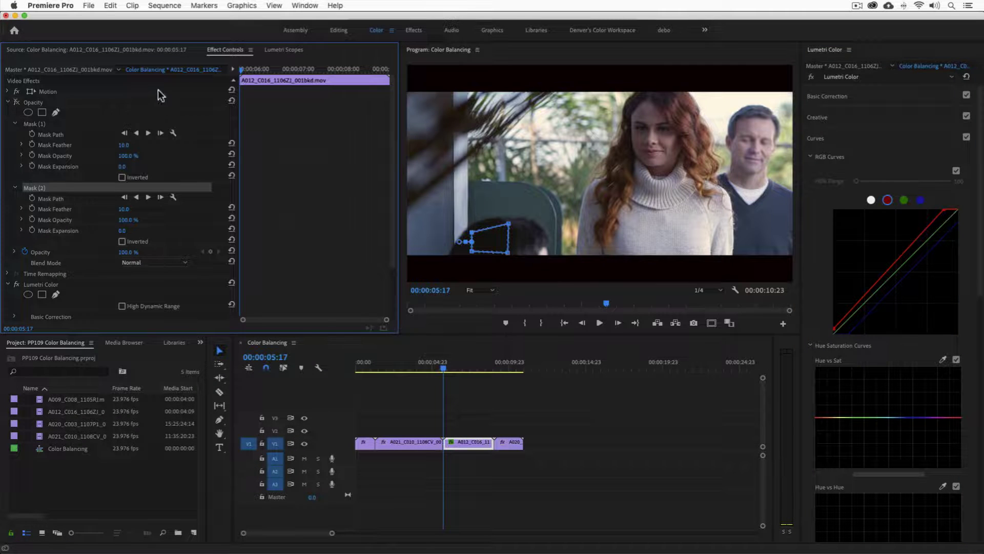
{"action": "left_click", "coordinate": [283, 51]}
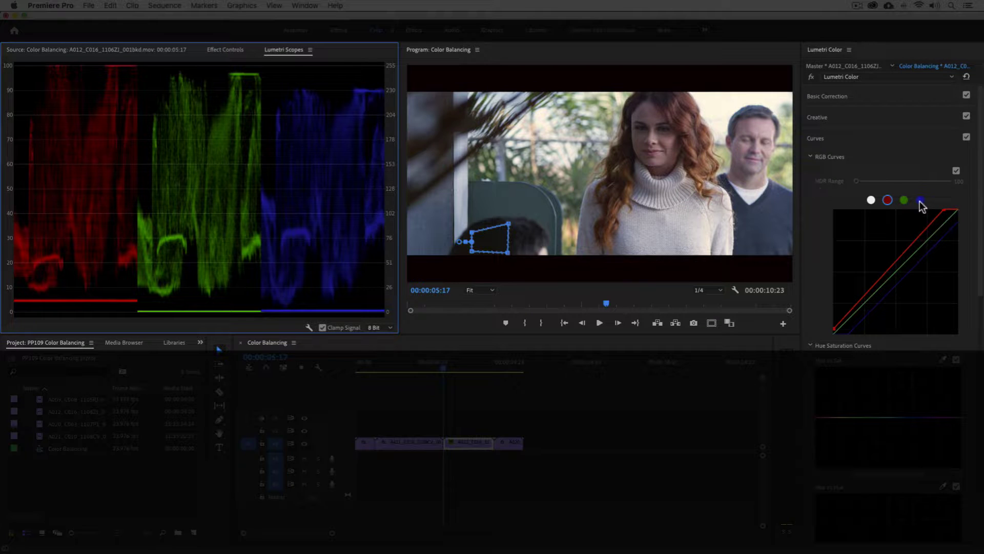
{"action": "left_click", "coordinate": [921, 201]}
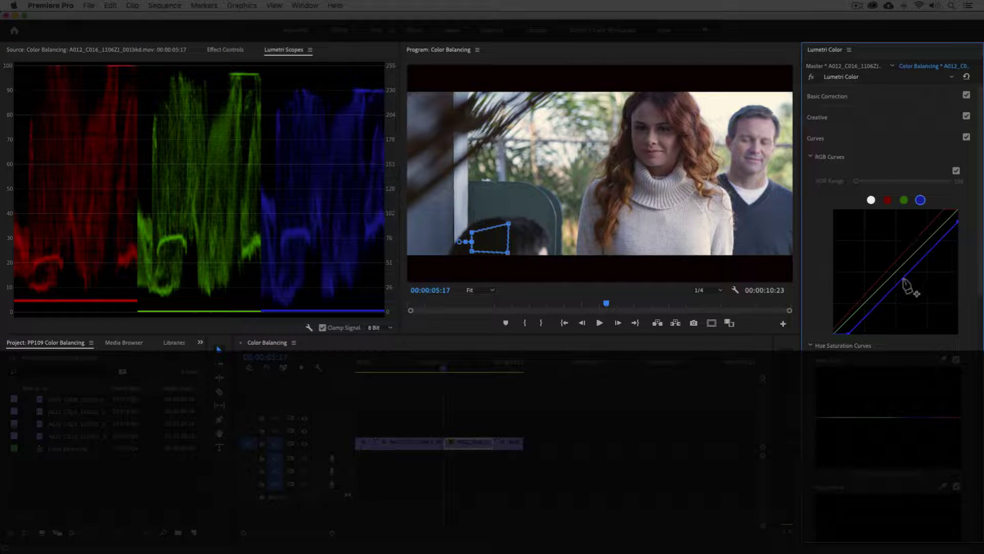
{"action": "left_click_drag", "start_coordinate": [904, 283], "coordinate": [905, 286]}
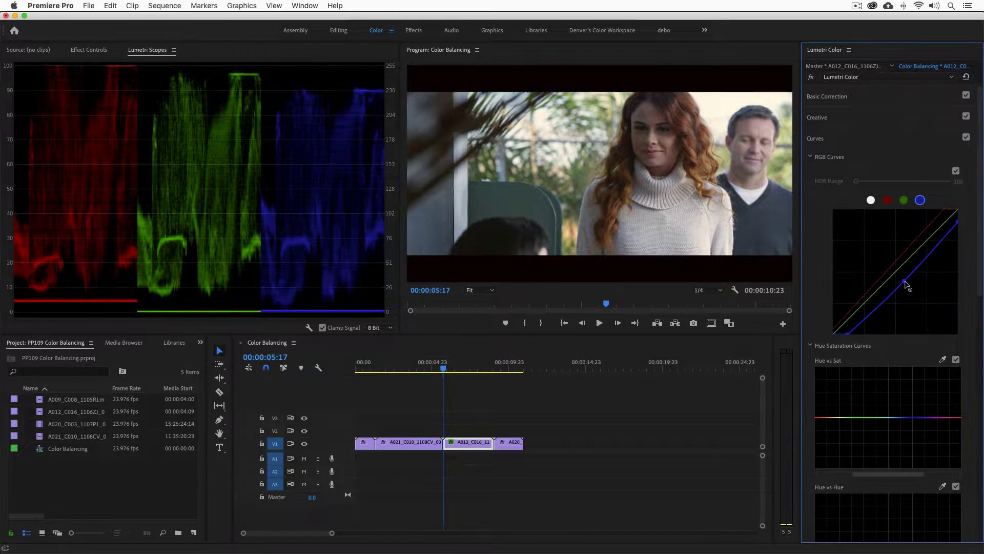
Go to the A020_C003 clip and set its Basic Correction Tint to 40.5 and Temperature to 13.5
{"action": "key", "text": "Down"}
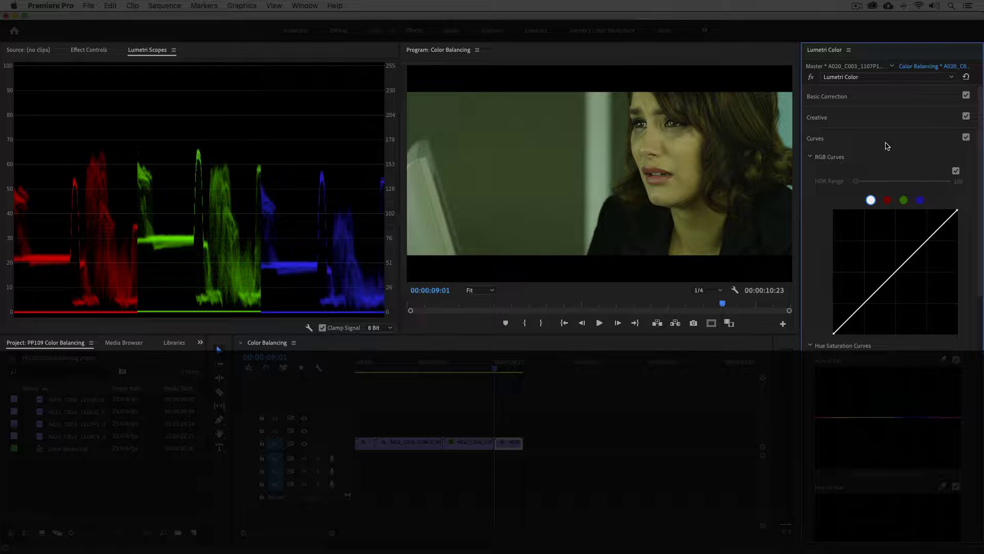
{"action": "left_click", "coordinate": [878, 99]}
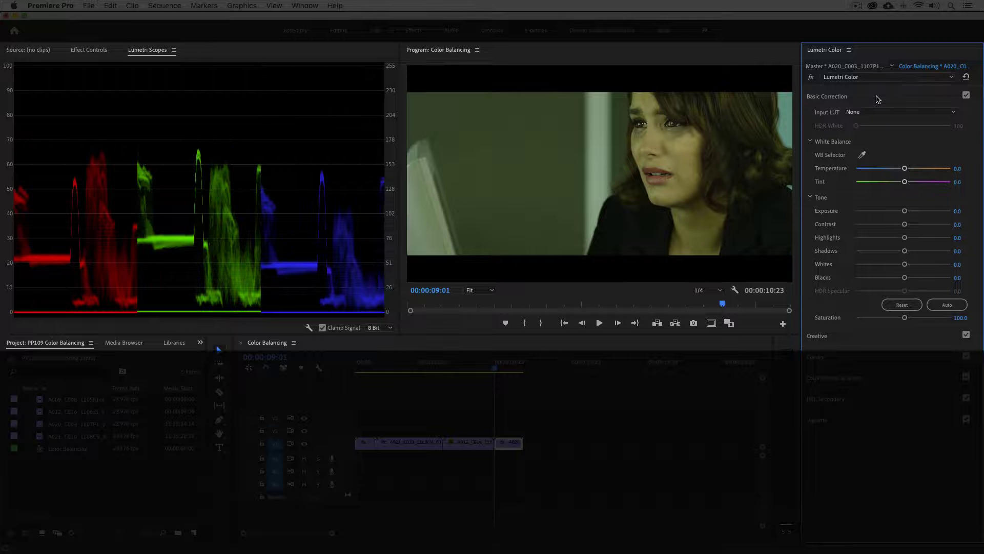
{"action": "left_click_drag", "start_coordinate": [905, 182], "coordinate": [923, 184]}
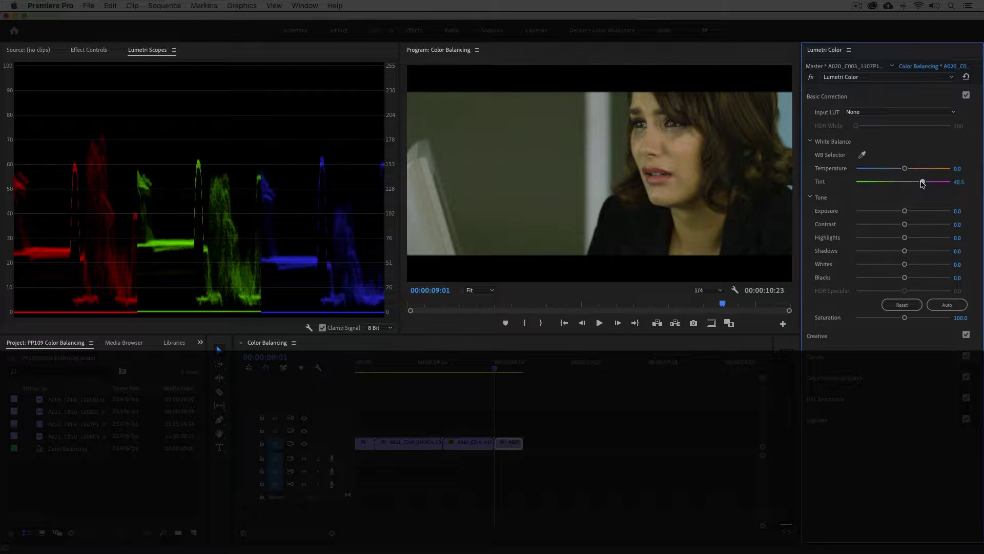
{"action": "left_click_drag", "start_coordinate": [904, 168], "coordinate": [909, 172]}
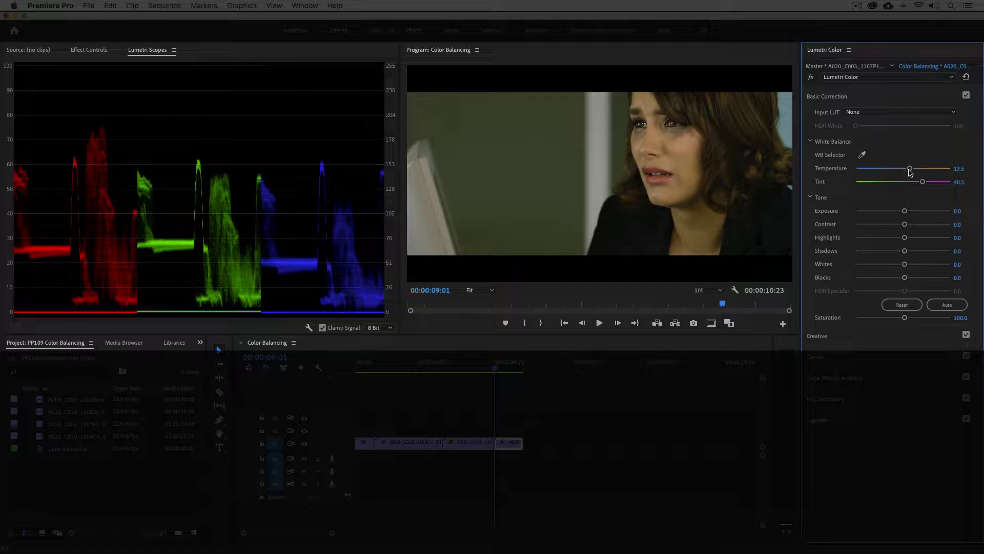
Bypass the clip's Basic Correction adjustments and open the RGB Curves for editing
{"action": "left_click", "coordinate": [966, 95]}
{"action": "left_click", "coordinate": [827, 358]}
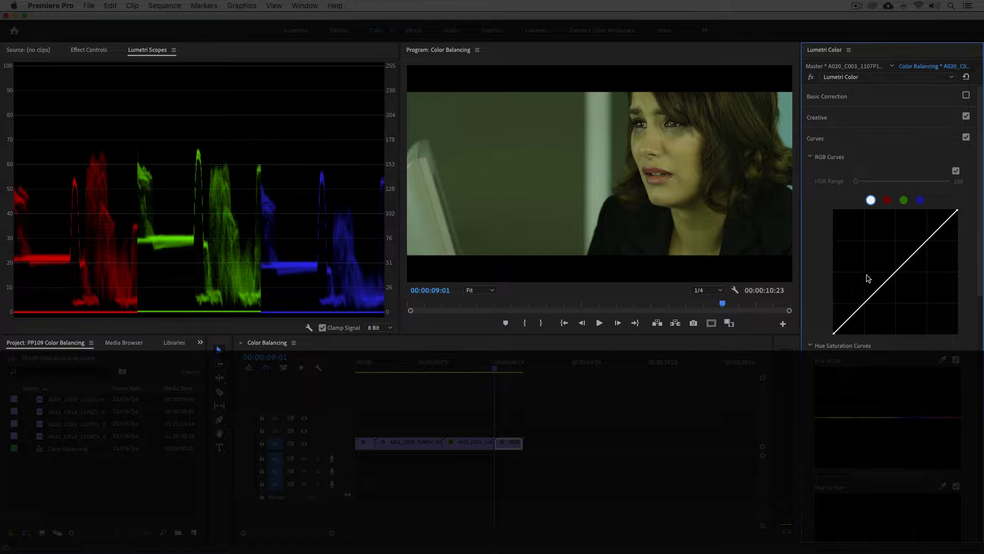
Try lowering the green curve's white point along the edge and moving the red curve's white point slightly inward
{"action": "left_click", "coordinate": [903, 201]}
{"action": "left_click_drag", "start_coordinate": [957, 213], "coordinate": [958, 229]}
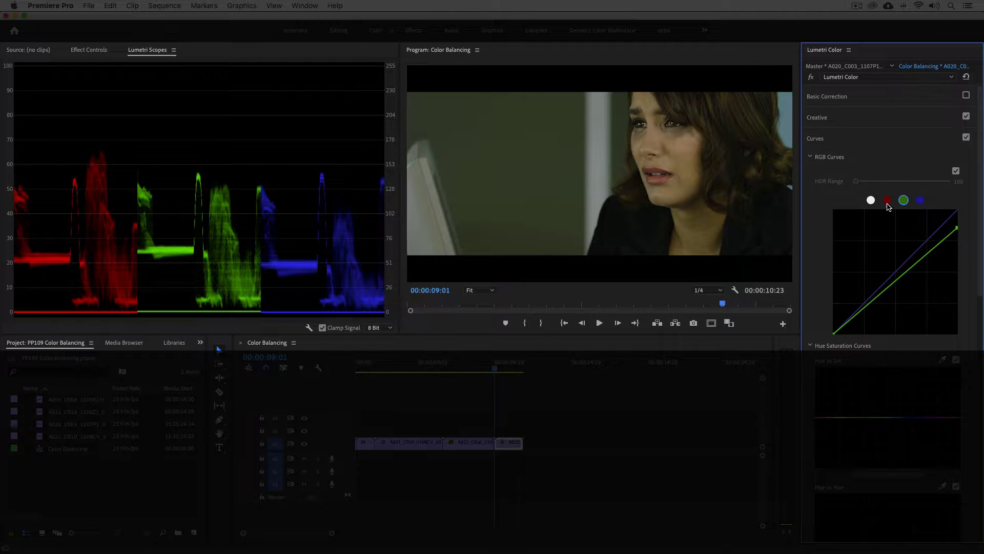
{"action": "left_click", "coordinate": [887, 201]}
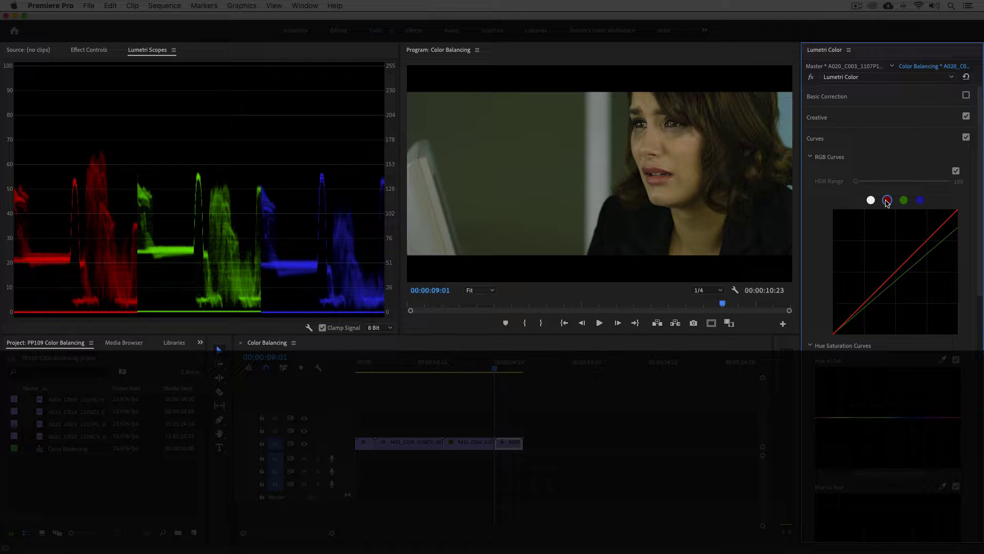
{"action": "left_click_drag", "start_coordinate": [958, 214], "coordinate": [954, 212]}
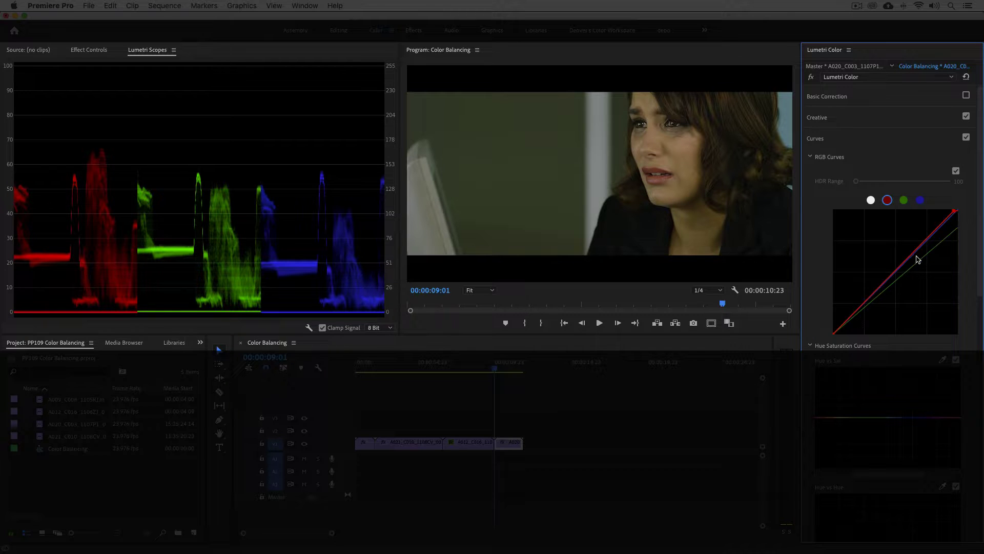
Reset the red and green curves to straight diagonals
{"action": "double_click", "coordinate": [898, 274]}
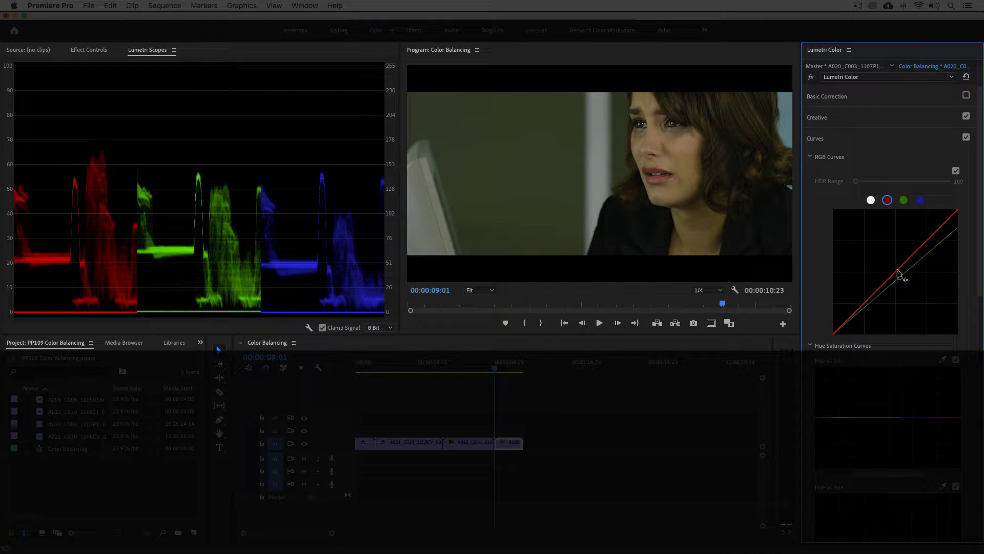
{"action": "left_click", "coordinate": [903, 200]}
{"action": "double_click", "coordinate": [901, 275]}
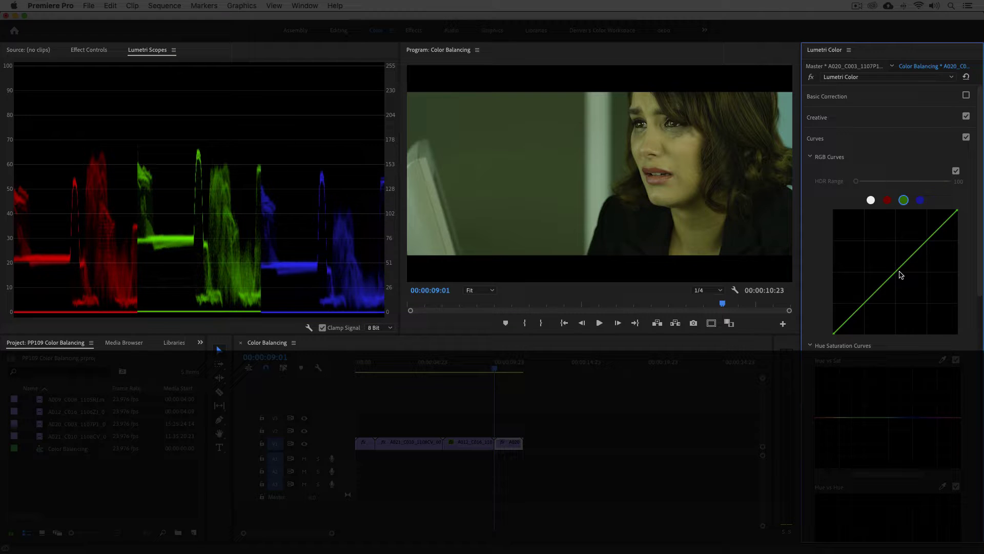
Move the blue curve's white point inward along the upper edge, and the red curve's white point slightly further inward
{"action": "left_click", "coordinate": [920, 200]}
{"action": "left_click_drag", "start_coordinate": [958, 213], "coordinate": [942, 212]}
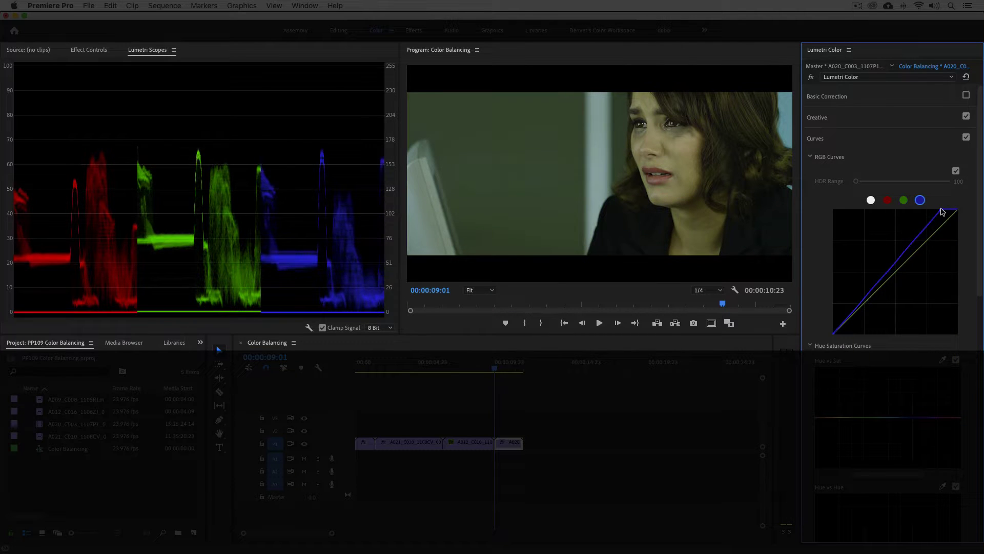
{"action": "left_click", "coordinate": [887, 200]}
{"action": "left_click_drag", "start_coordinate": [956, 212], "coordinate": [940, 212]}
{"action": "left_click_drag", "start_coordinate": [938, 213], "coordinate": [937, 212]}
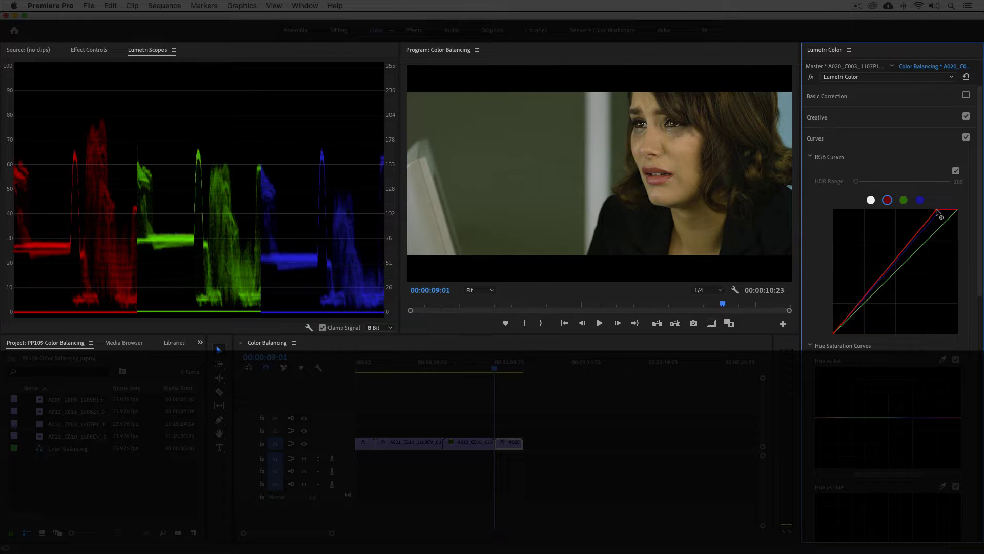